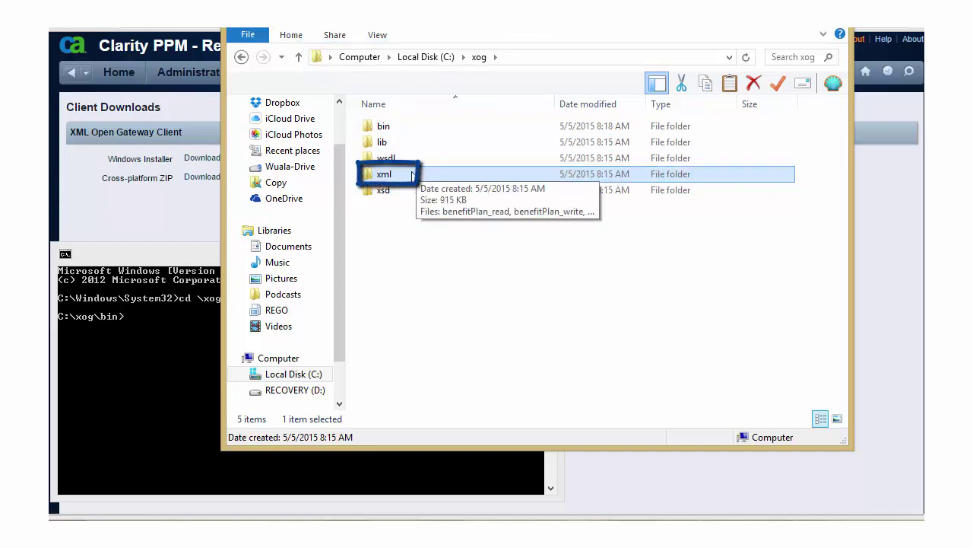
Step: Open the C:\xog\xml folder and copy the rsm_resources_read sample file
double_click(412, 175)
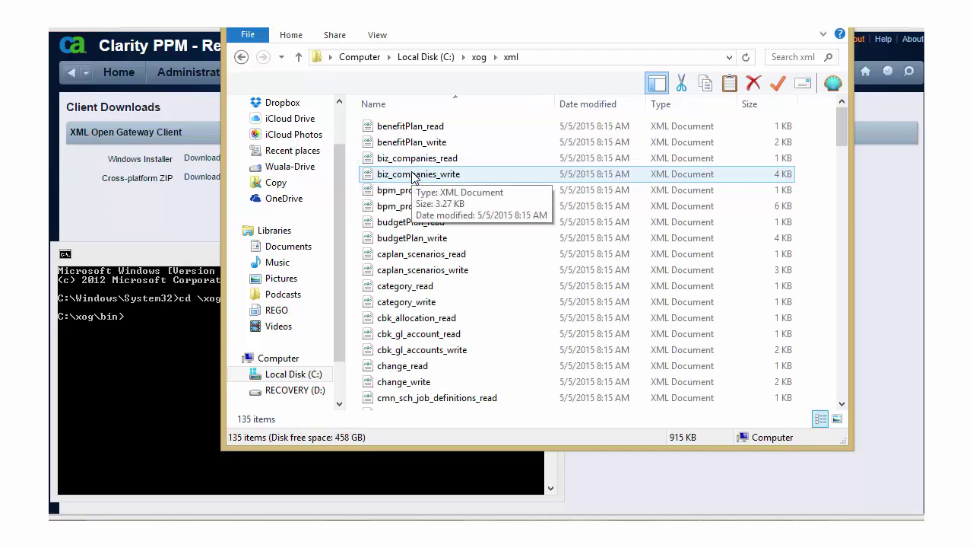
key(ctrl+End)
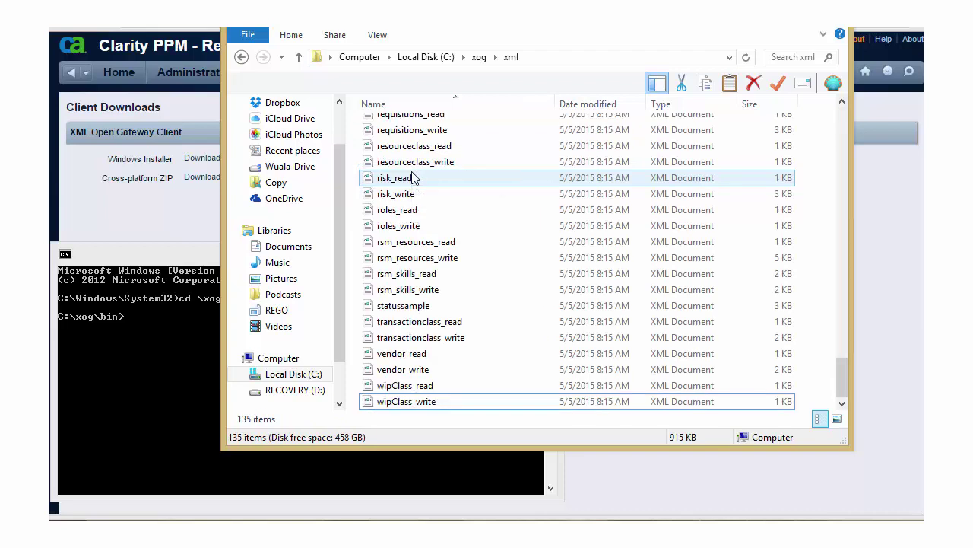
click(423, 244)
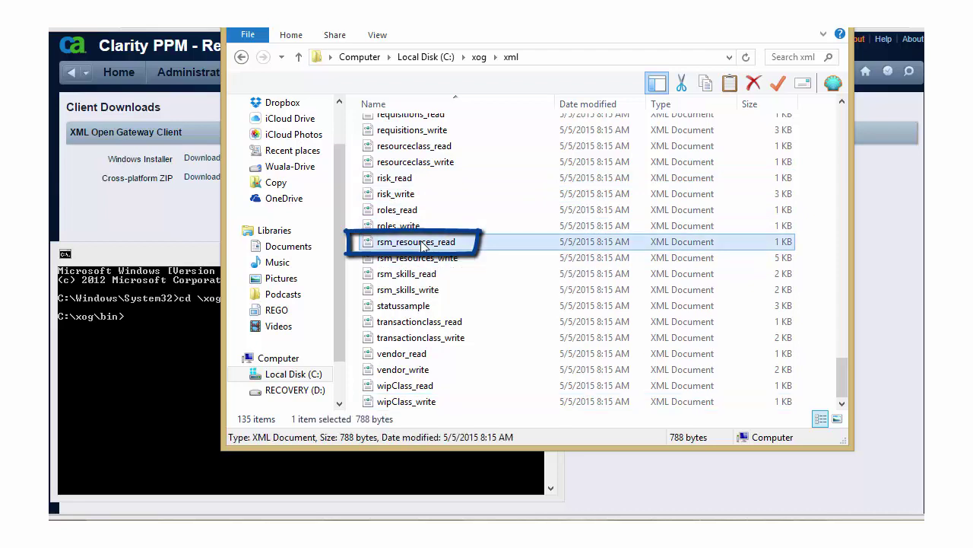
key(ctrl+c)
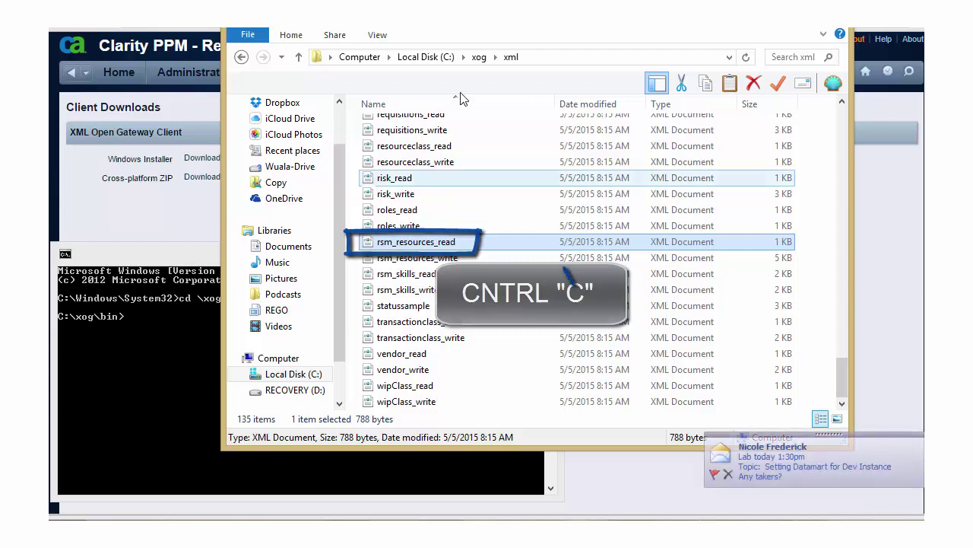
Step: Paste rsm_resources_read into C:\xog\bin, replacing the existing copy there
click(477, 57)
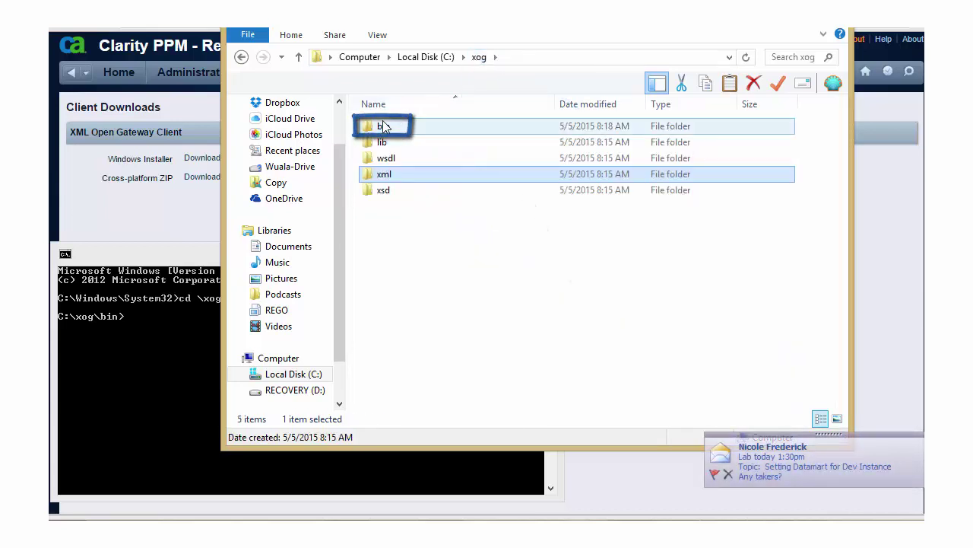
double_click(384, 126)
key(ctrl+v)
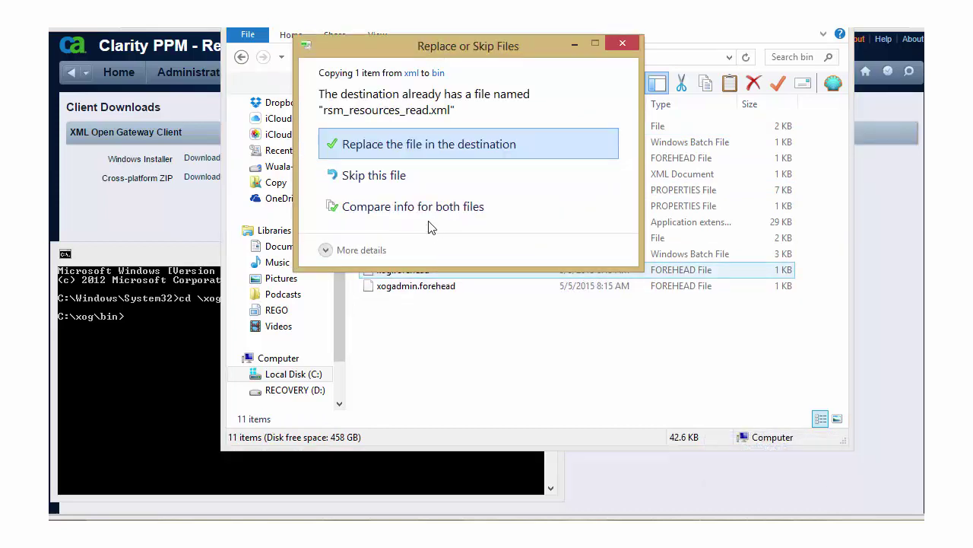
click(381, 144)
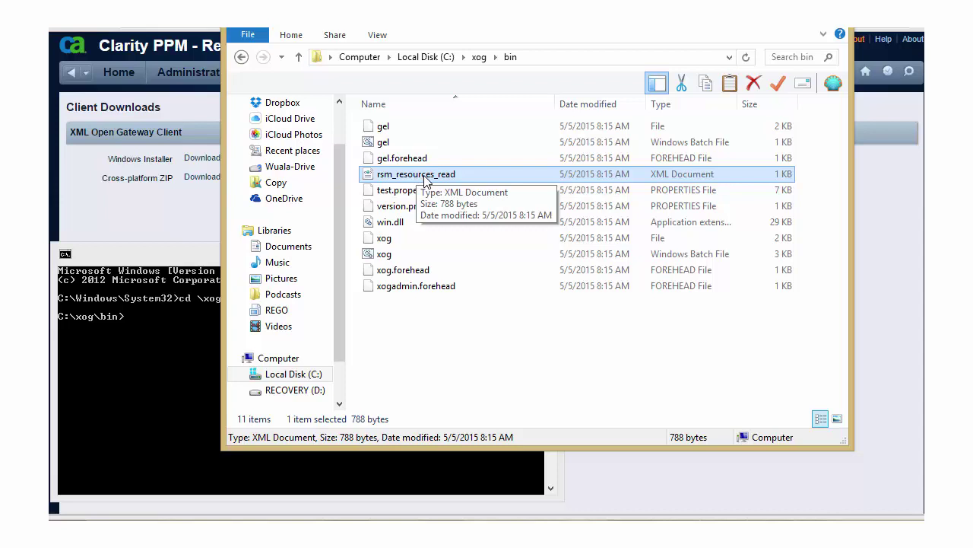
Step: Open rsm_resources_read from the bin folder in WordPad using Open with
right_click(425, 180)
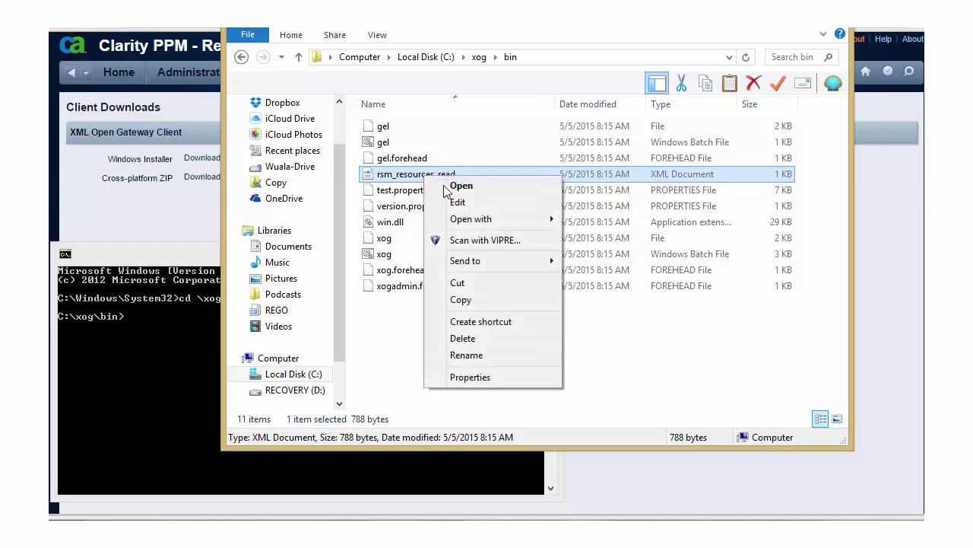
mouse_move(490, 220)
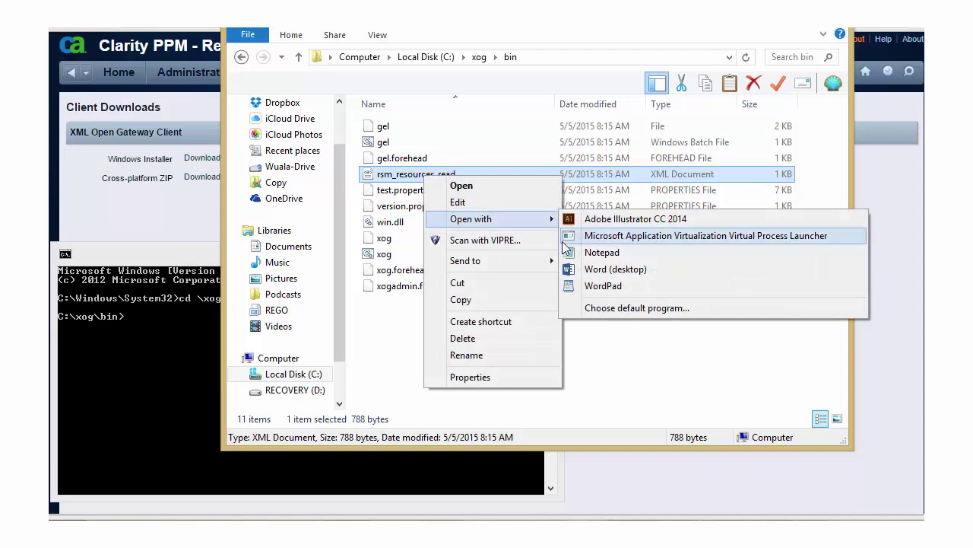
click(611, 286)
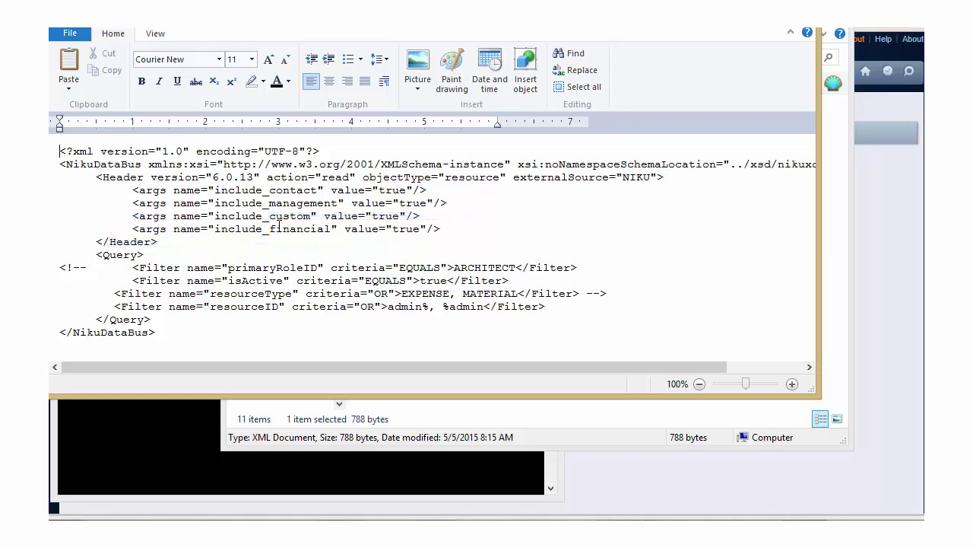
double_click(391, 194)
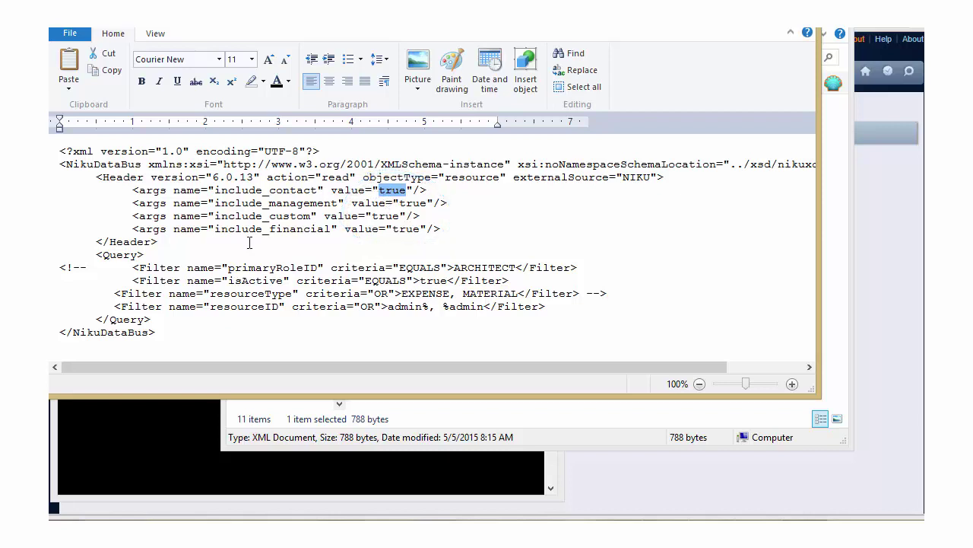
double_click(114, 254)
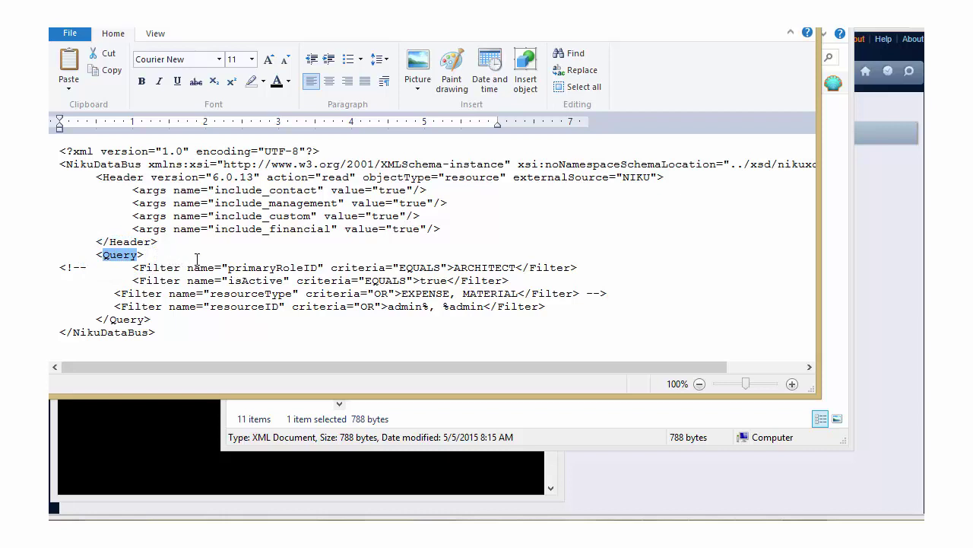
click(249, 267)
double_click(250, 268)
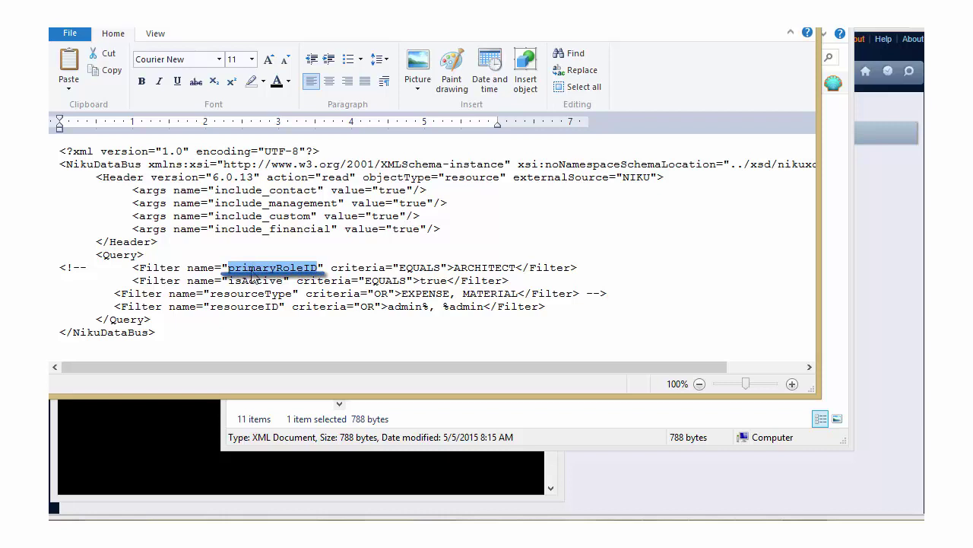
double_click(253, 281)
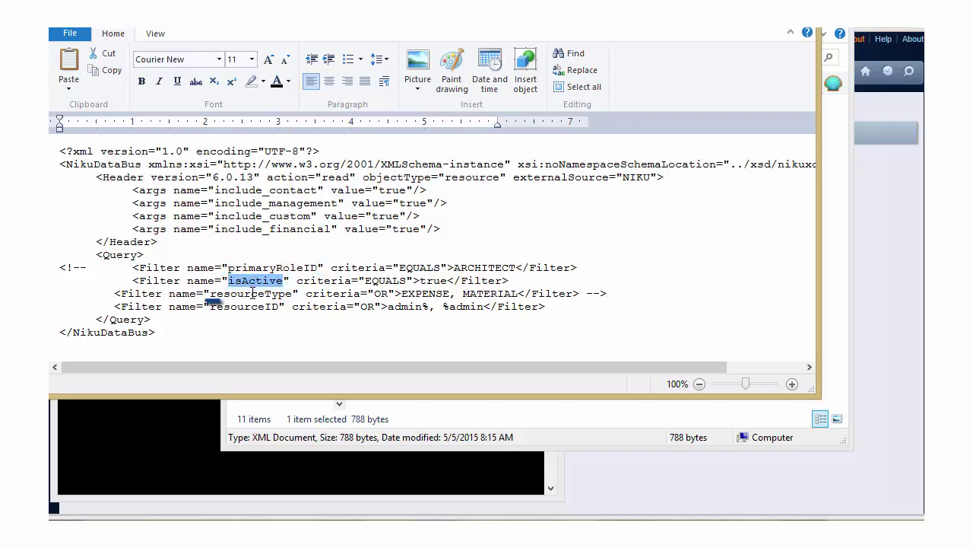
double_click(252, 294)
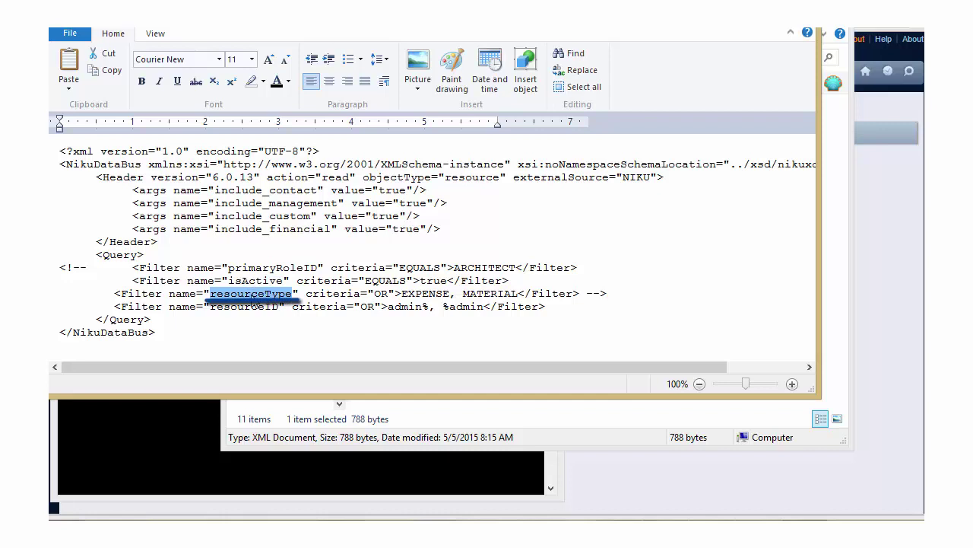
double_click(252, 305)
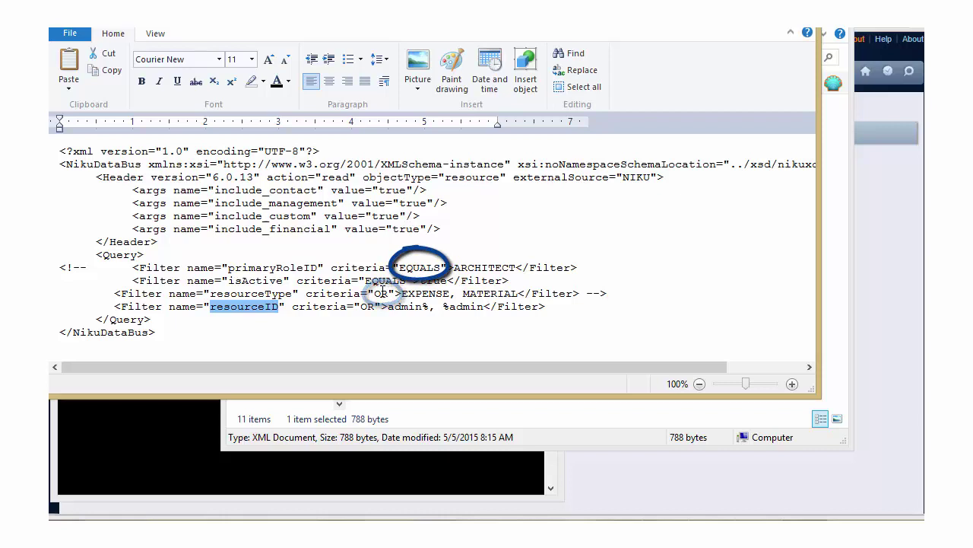
double_click(472, 269)
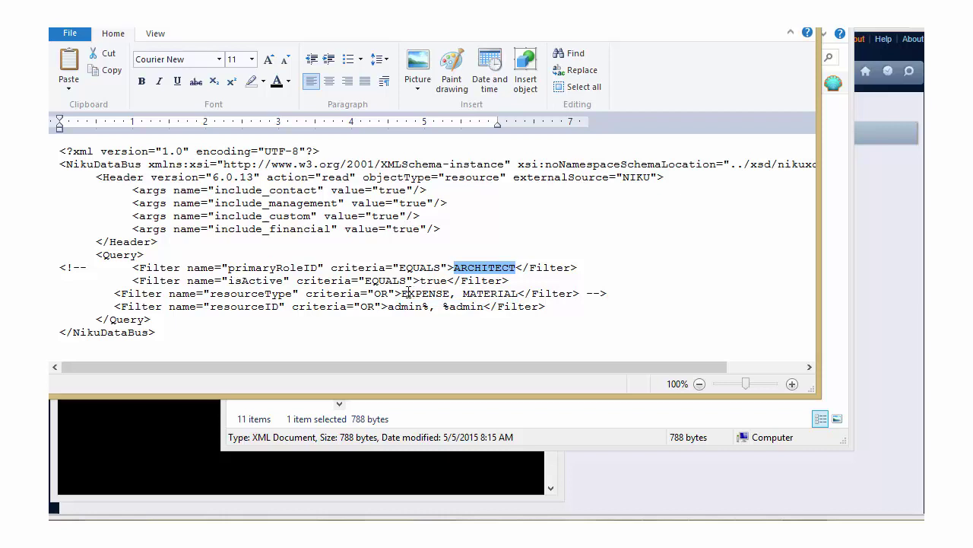
Step: Change the resourceID filter from OR to EQUALS admin, drop the extra wildcards, and save
click(373, 306)
key(BackSpace)
key(BackSpace)
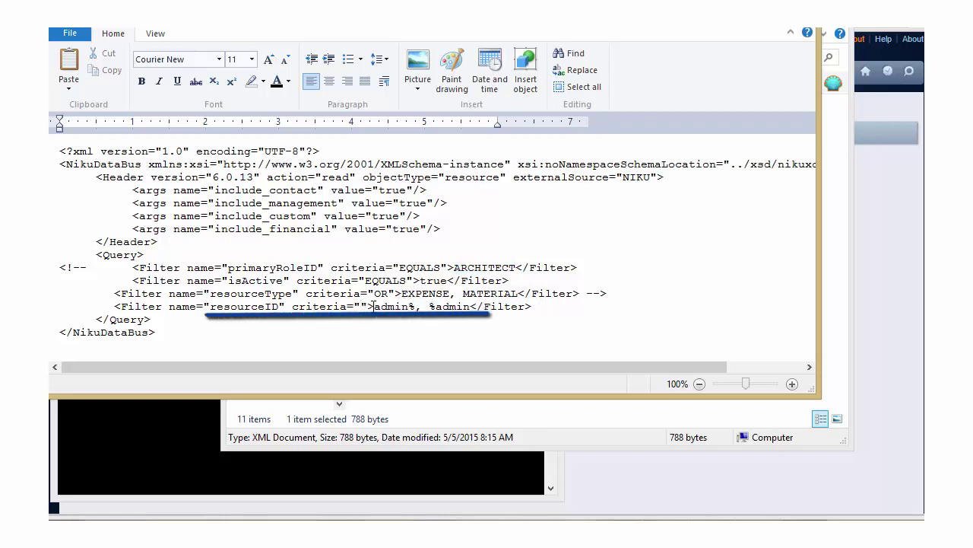
text(EQUALS)
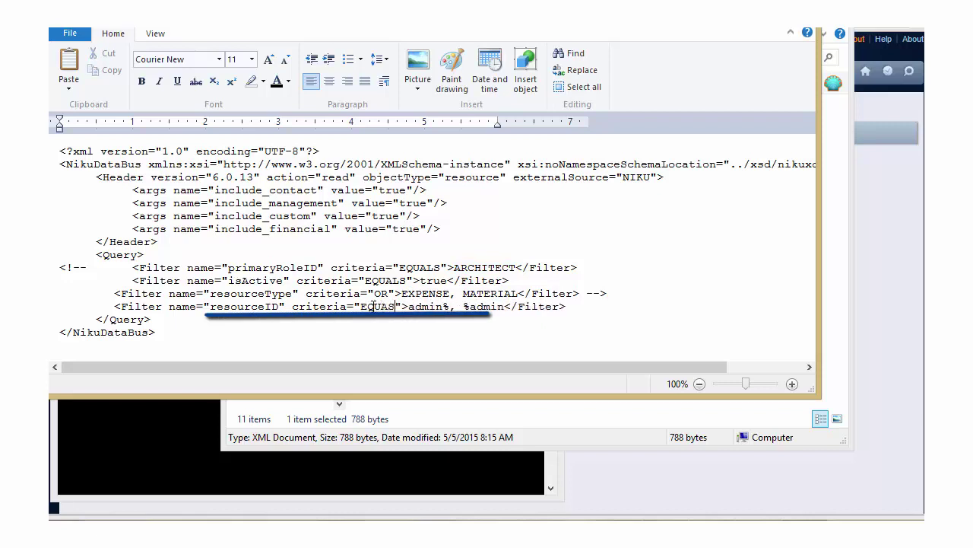
key(BackSpace)
text(LS)
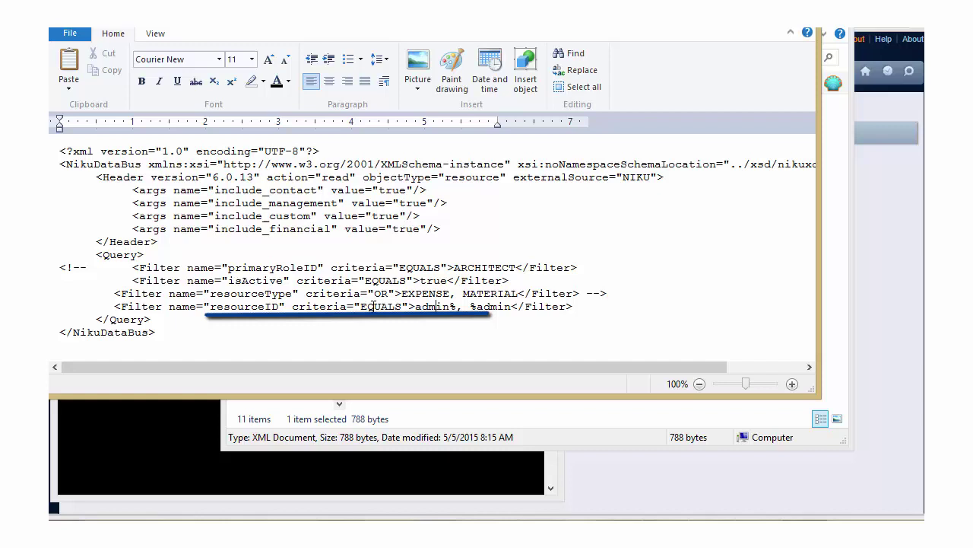
key(shift+Right)
key(shift+Right)
key(shift+Right)
key(shift+Right)
key(shift+Right)
key(shift+Right)
key(shift+Right)
key(shift+Right)
key(shift+Right)
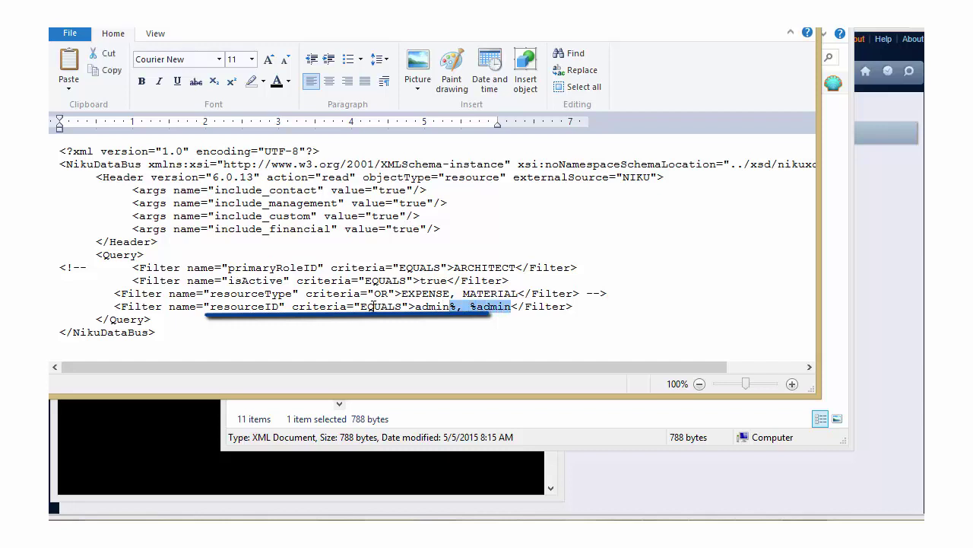
key(Delete)
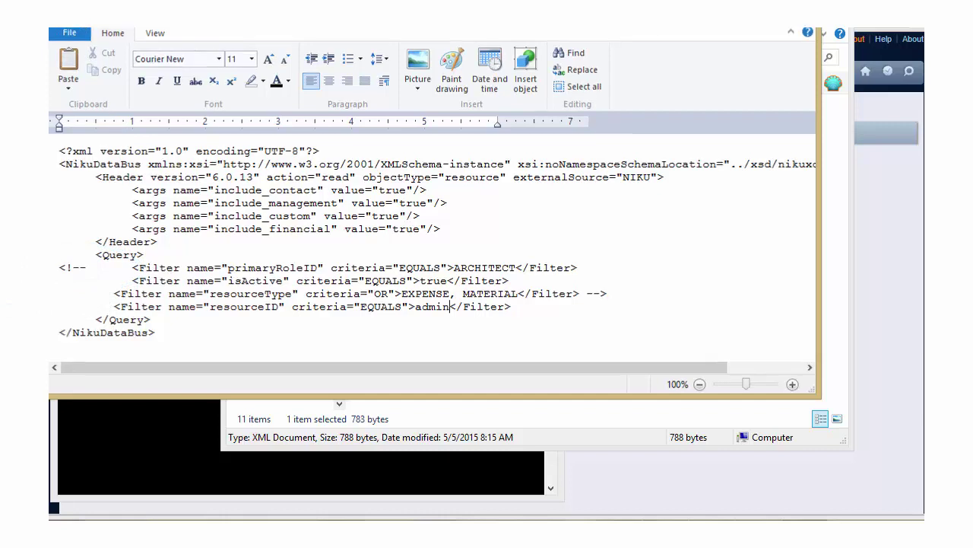
key(alt+F4)
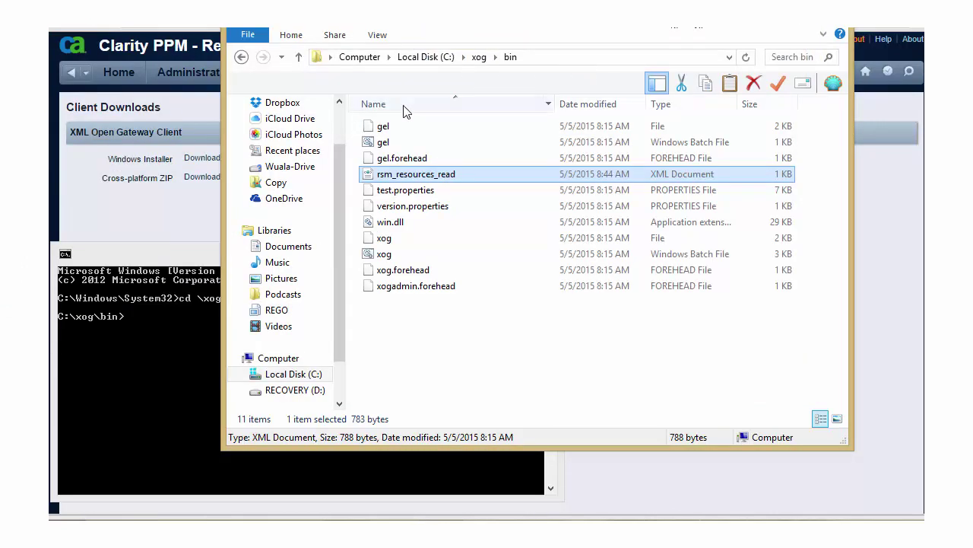
Step: Run xog at the C:\xog\bin prompt to start the XOG client shell
click(201, 248)
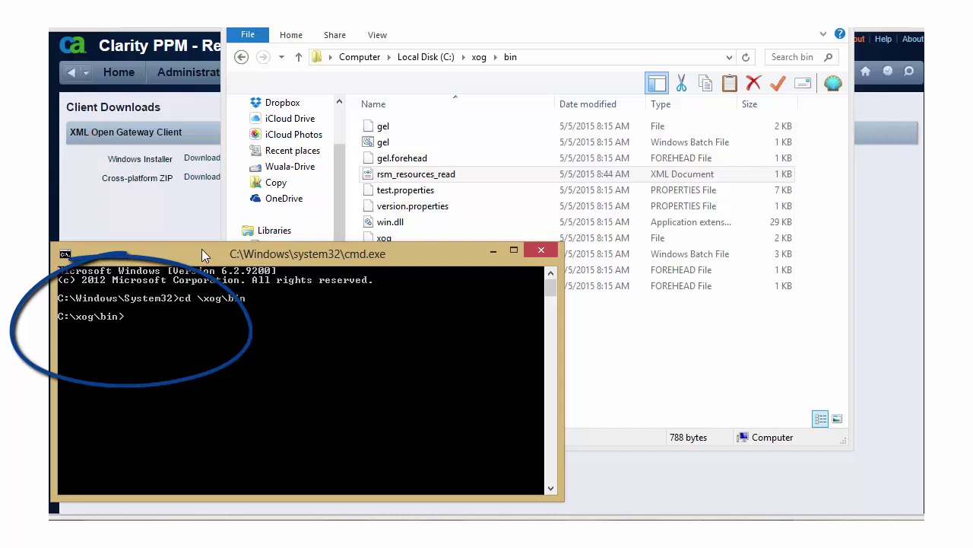
text(xog)
key(Return)
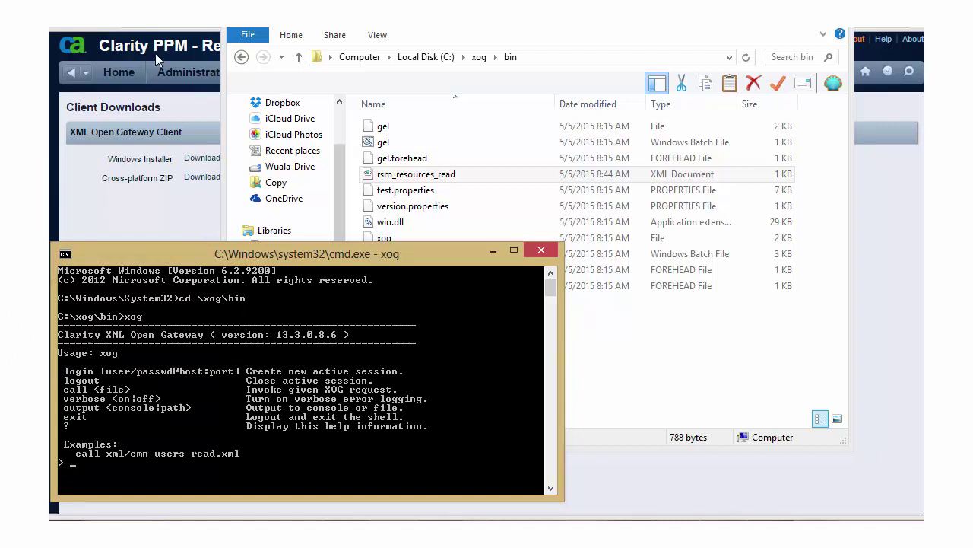
Step: Go to Administration > Resources and filter the list by last name 'xog'
click(181, 75)
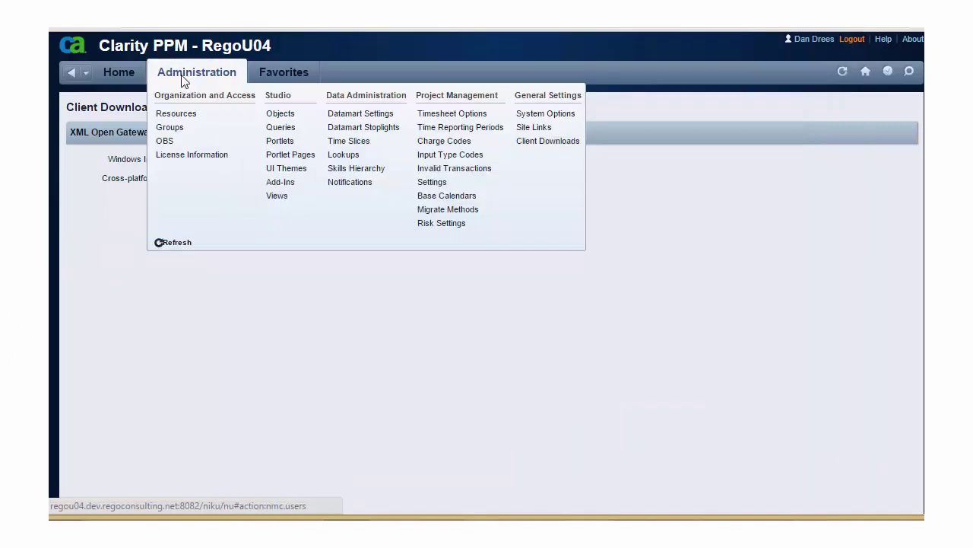
click(179, 114)
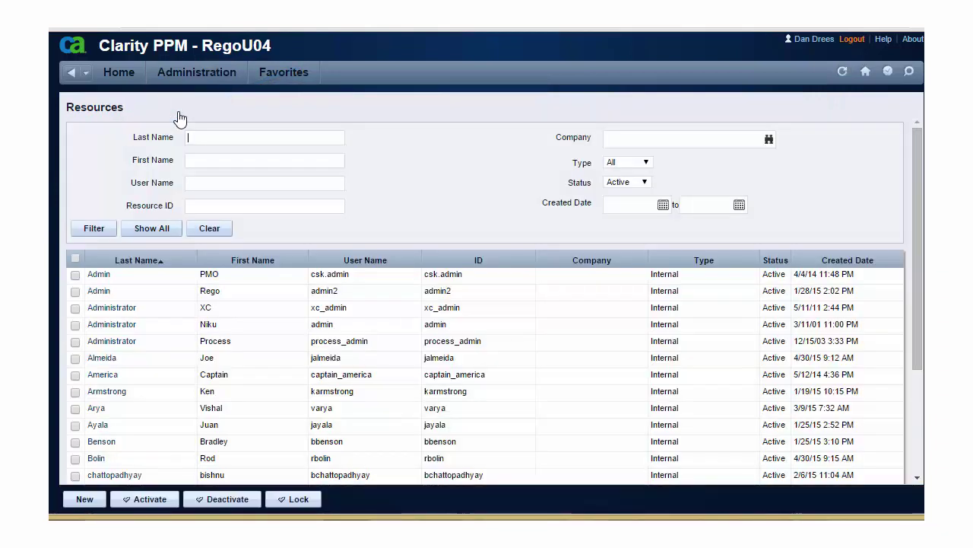
text(xog)
key(Return)
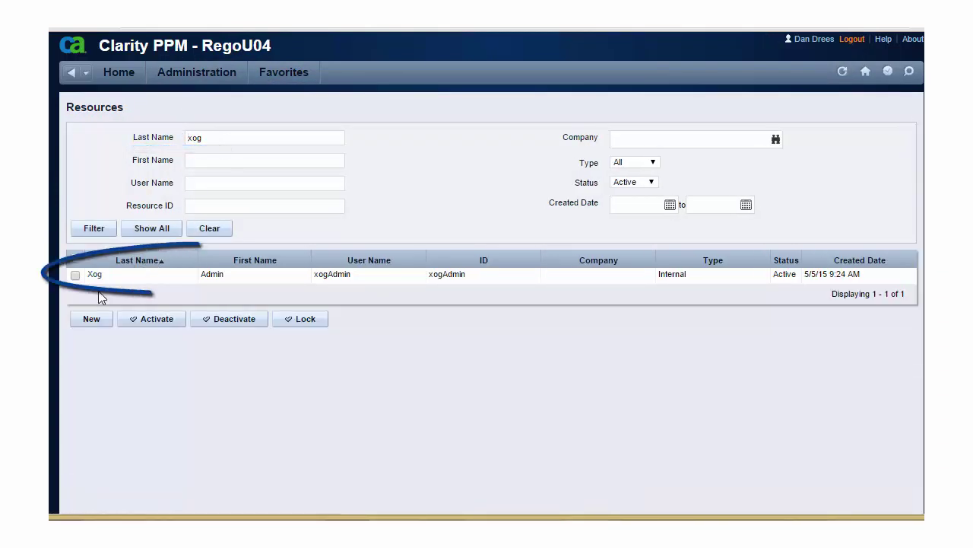
Step: Open the Xog resource and view its Global access rights
click(93, 275)
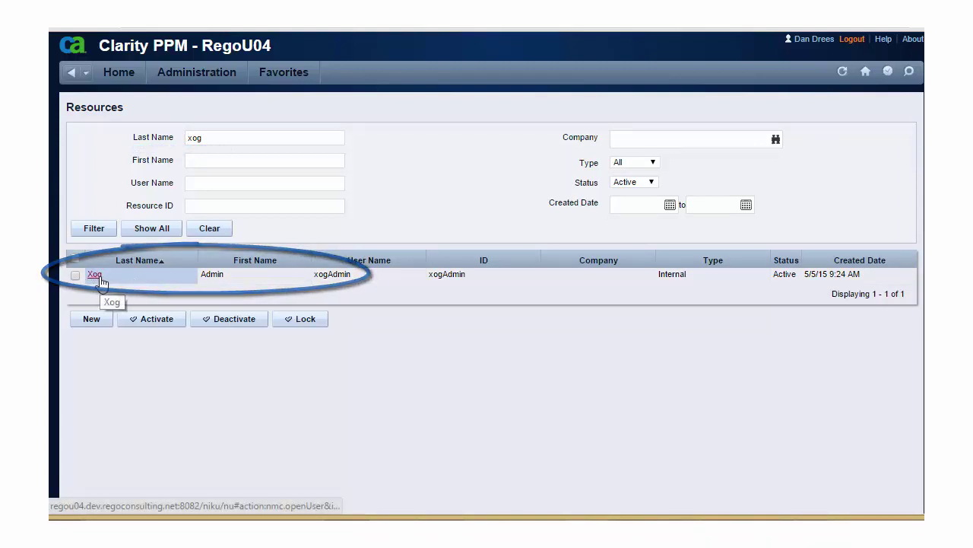
click(94, 274)
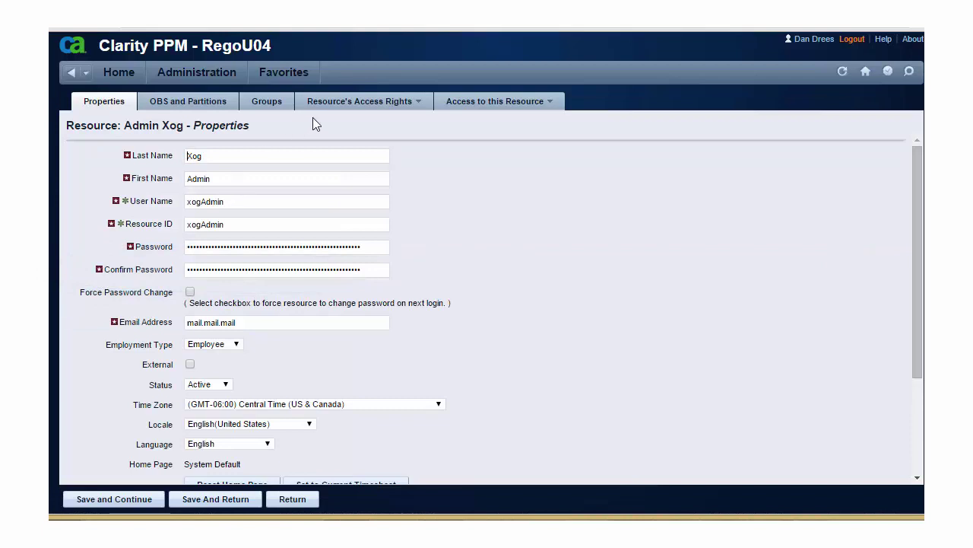
mouse_move(335, 103)
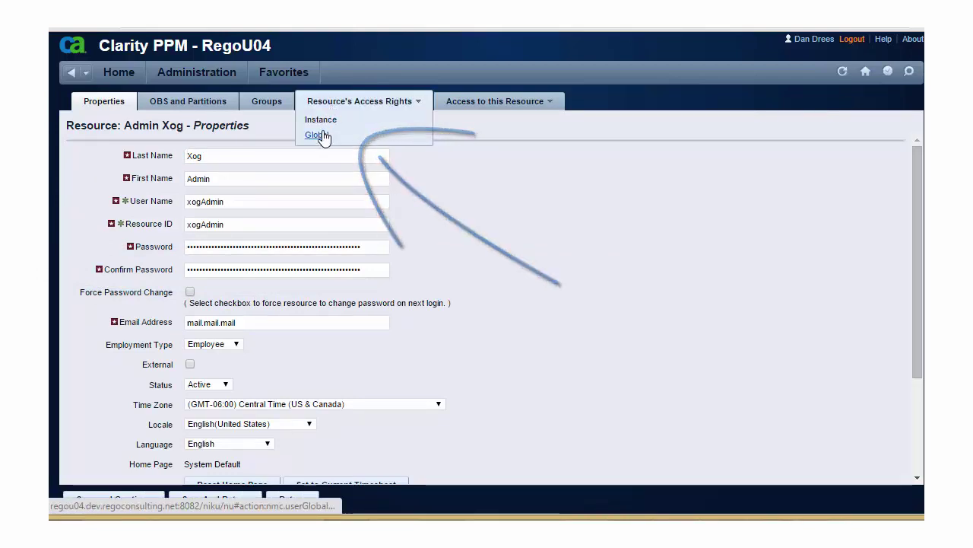
click(318, 135)
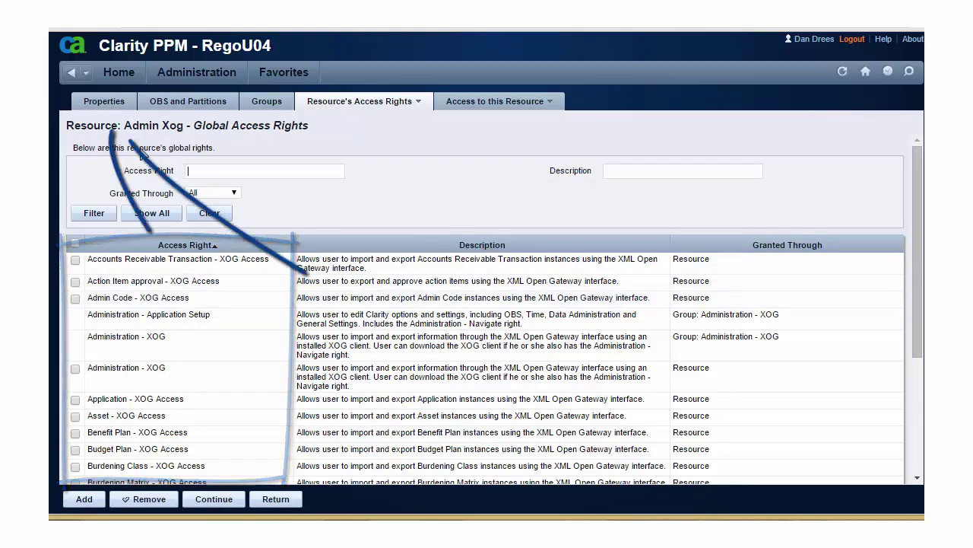
Step: Log the XOG client in as the XOG admin user on the regou04.dev.regoconsulting.net server
click(104, 102)
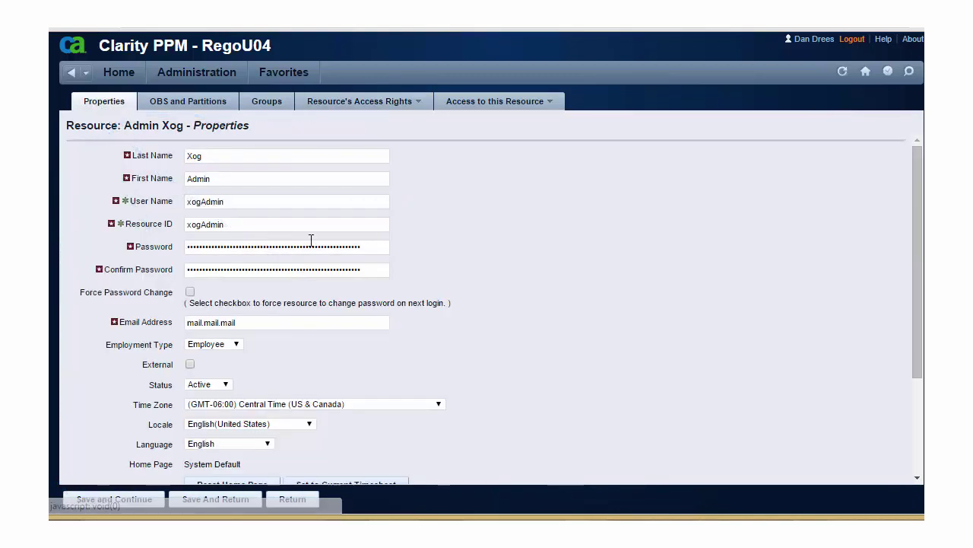
key(alt+Tab)
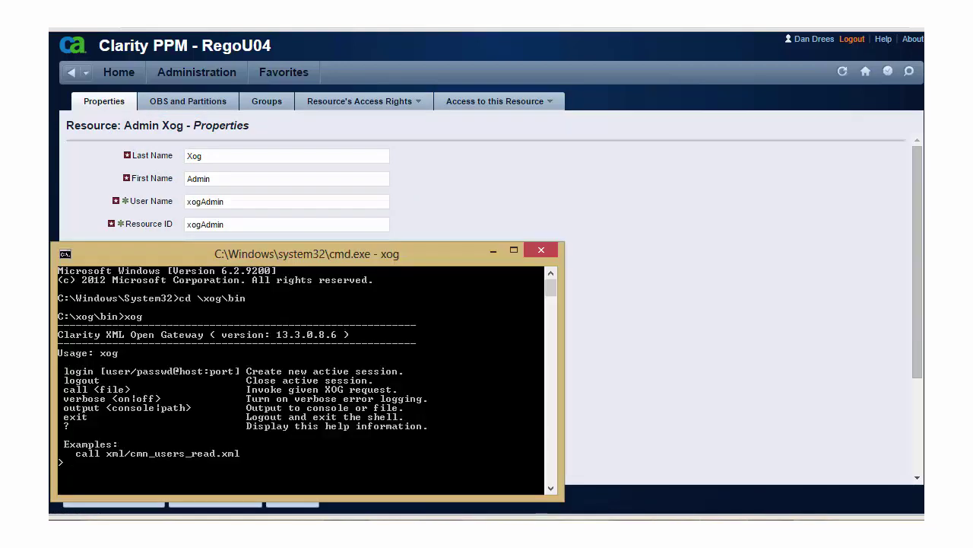
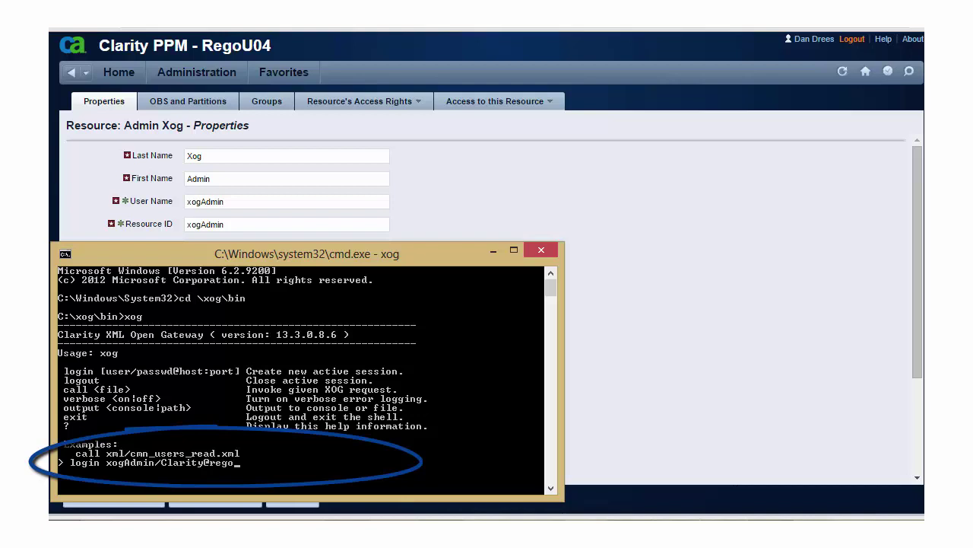
key(BackSpace)
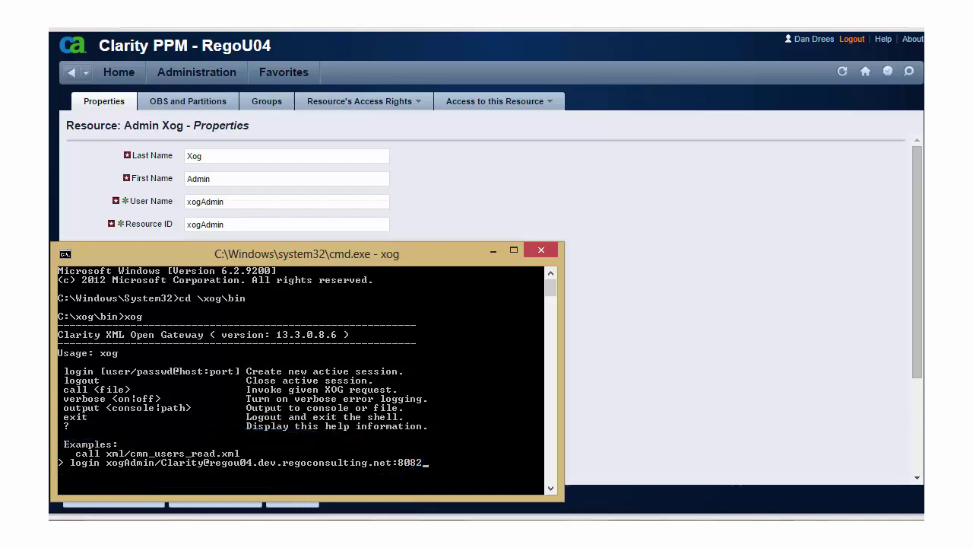
key(Return)
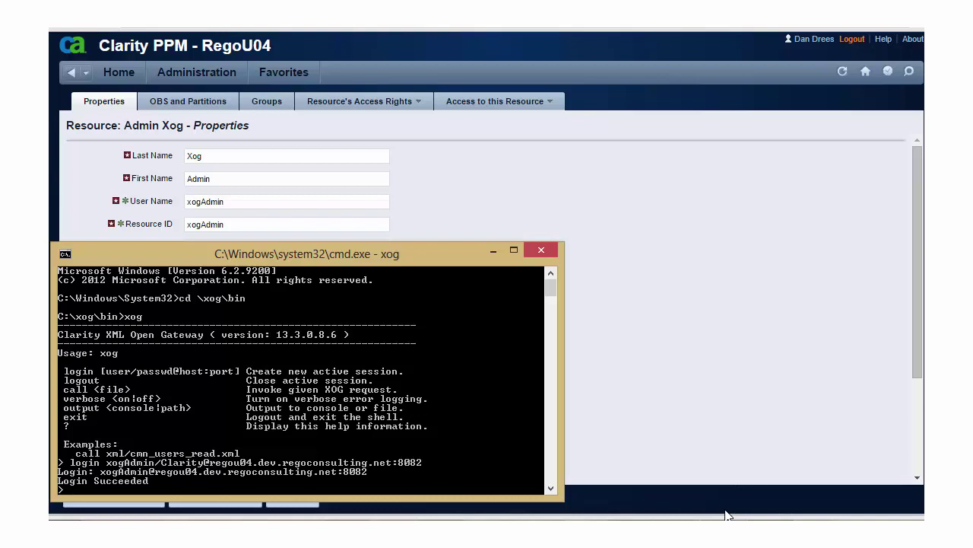
Step: Direct XOG output to zz.xml and call rsm_resources_read.xml
text(zz.xml)
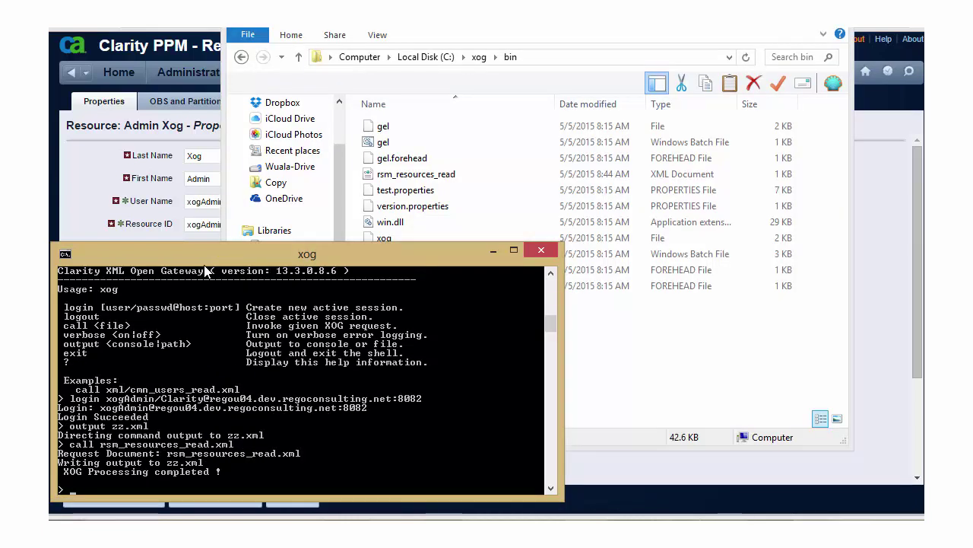
text(all)
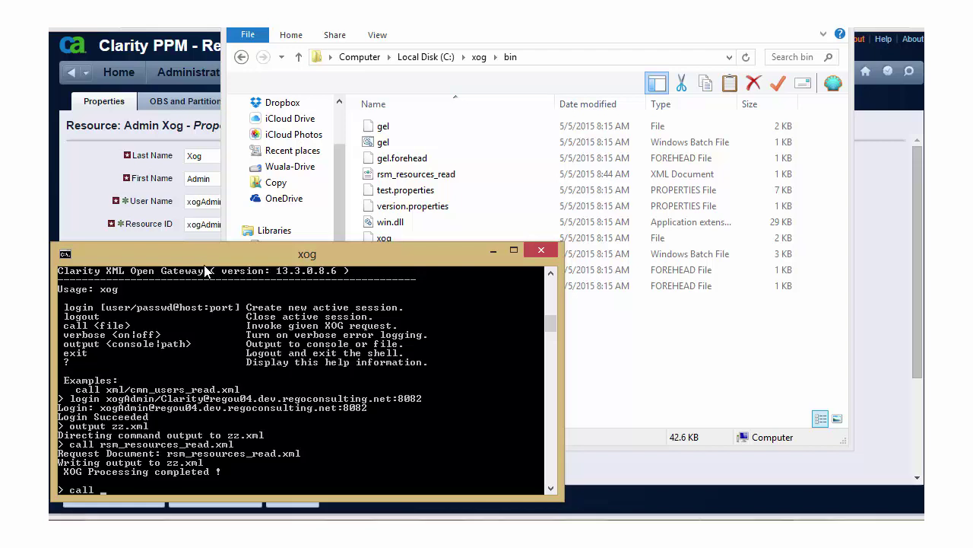
text( rsm_r)
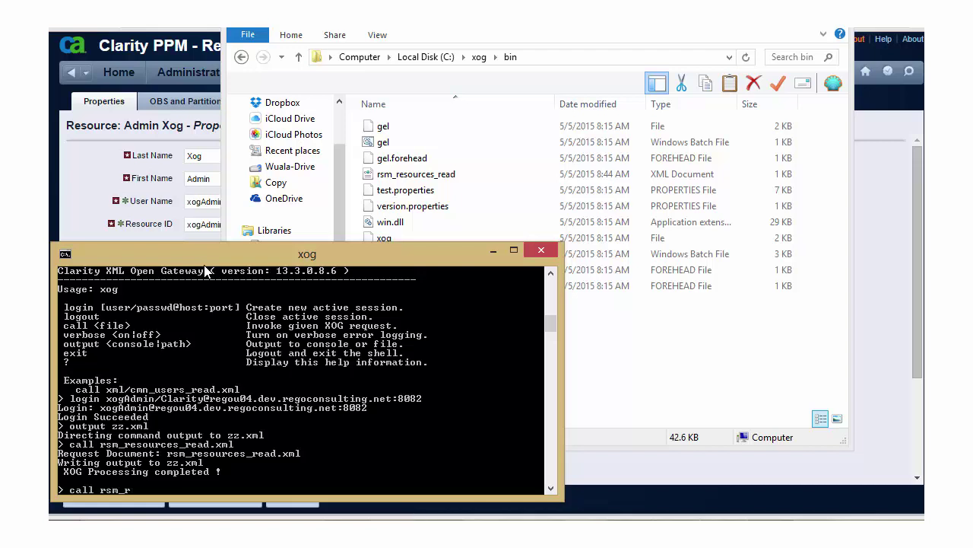
text(esources_)
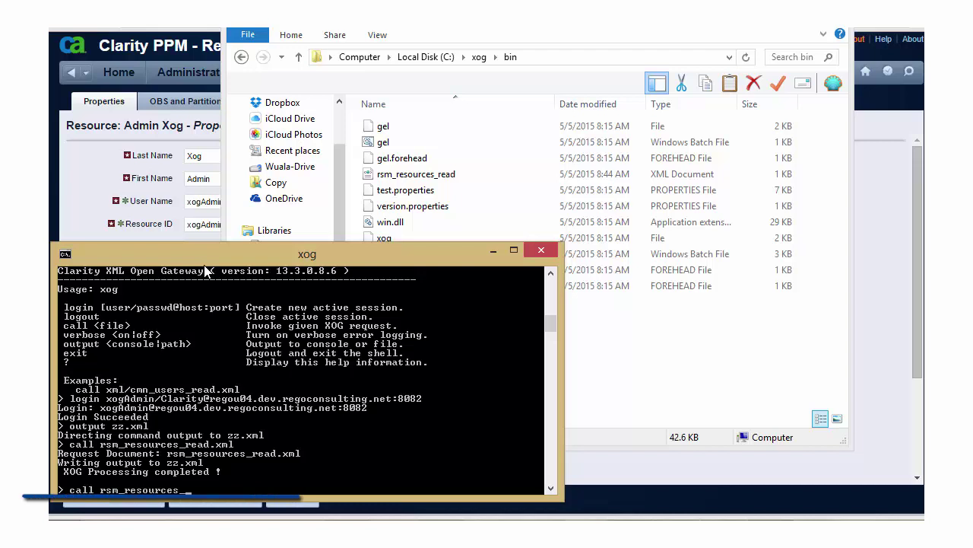
text(read.xml)
key(Return)
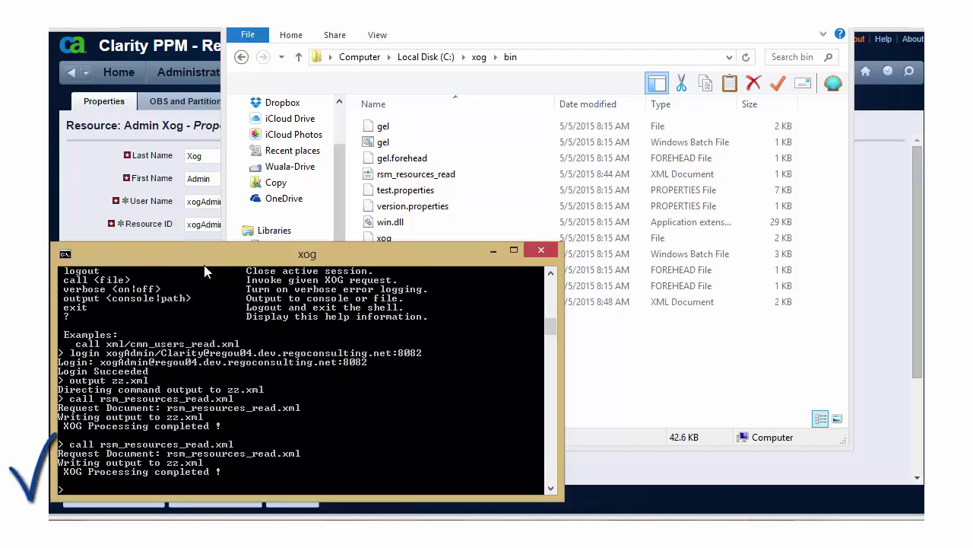
Step: Select the new zz output file in the bin folder and show its Open with options
click(601, 396)
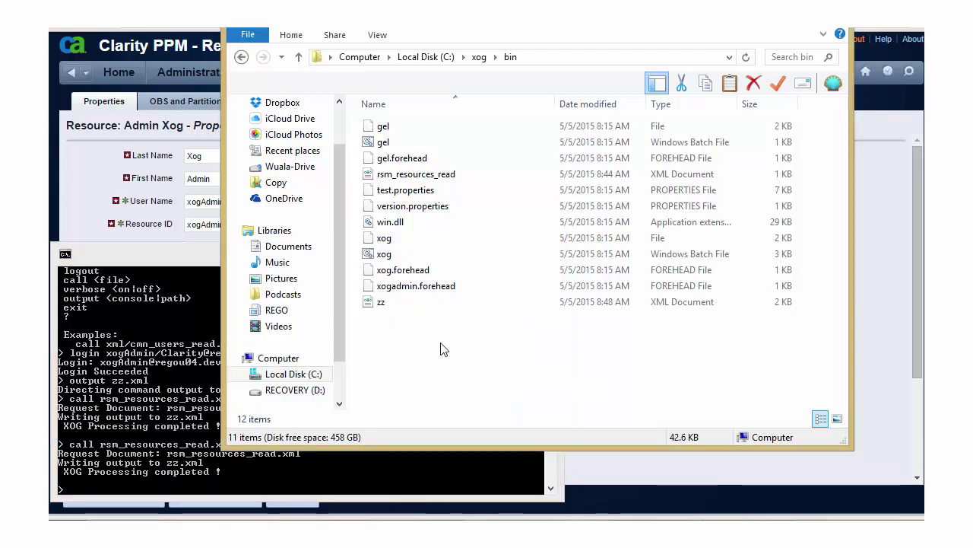
click(385, 305)
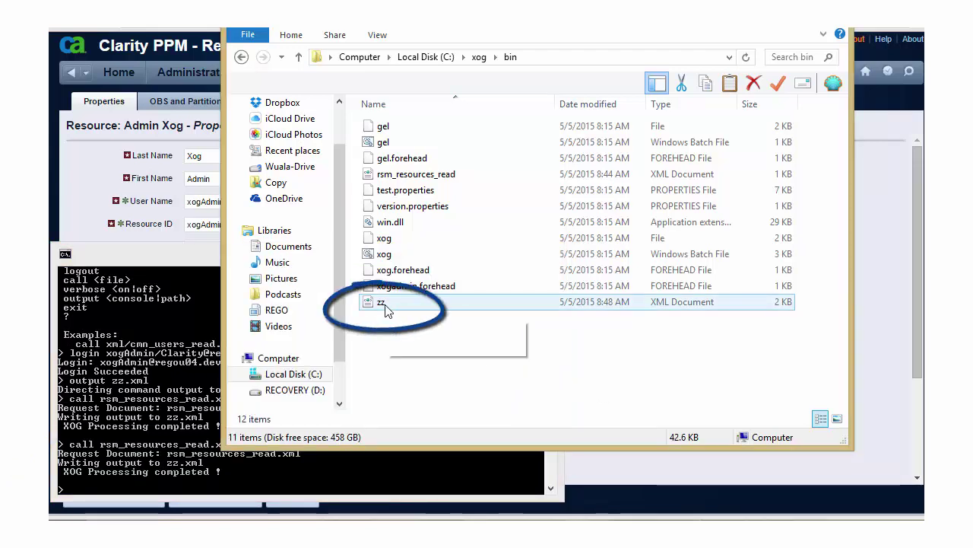
right_click(386, 307)
mouse_move(471, 352)
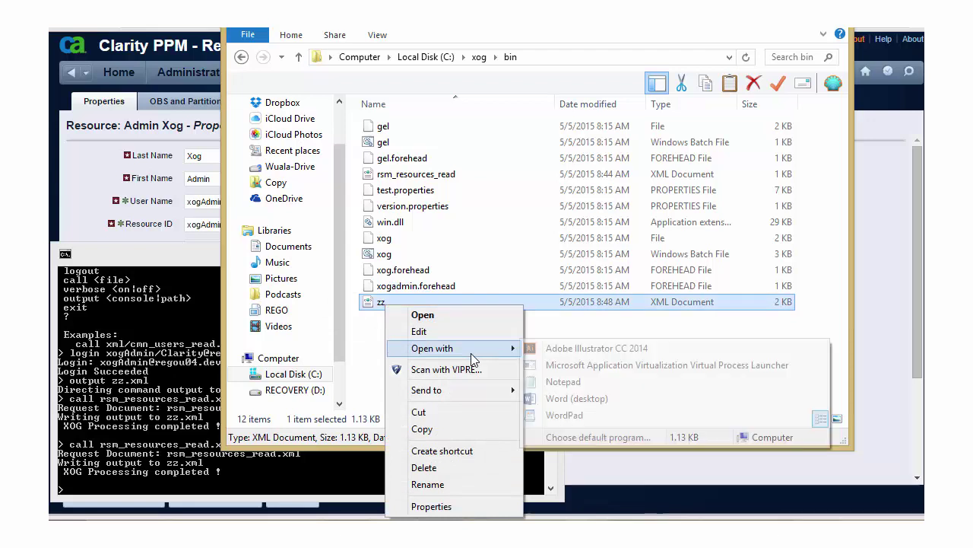
Step: Open zz in WordPad and scroll sideways through the admin resource XML
click(565, 416)
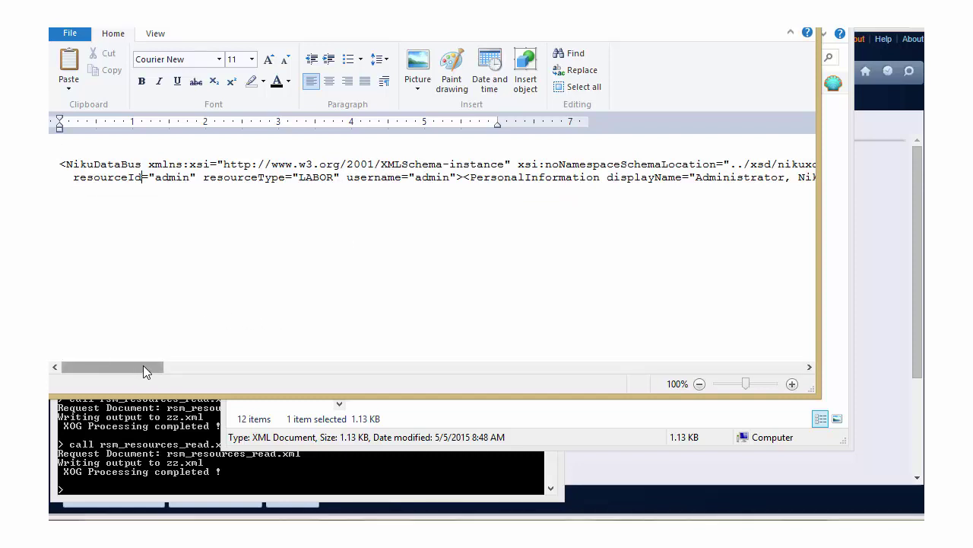
drag(143, 366, 175, 368)
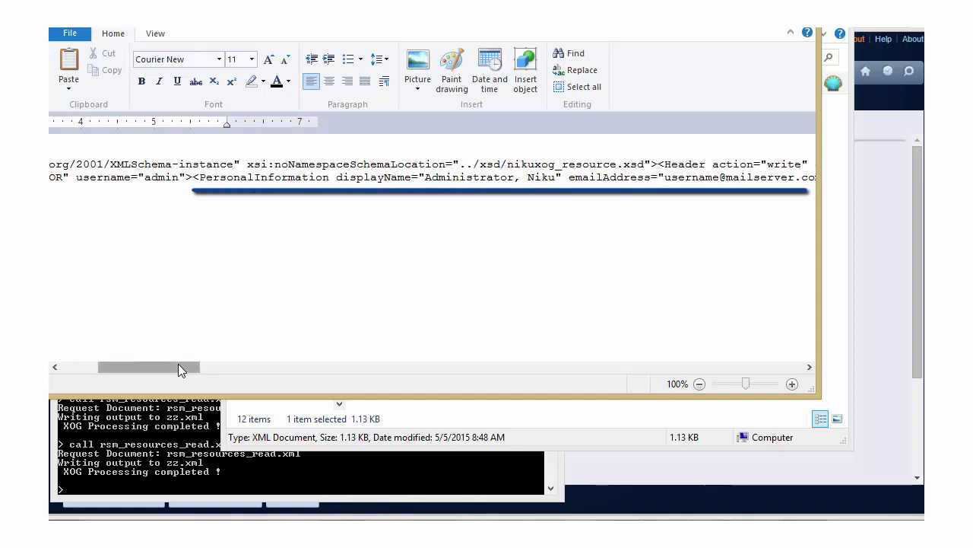
drag(179, 366, 103, 368)
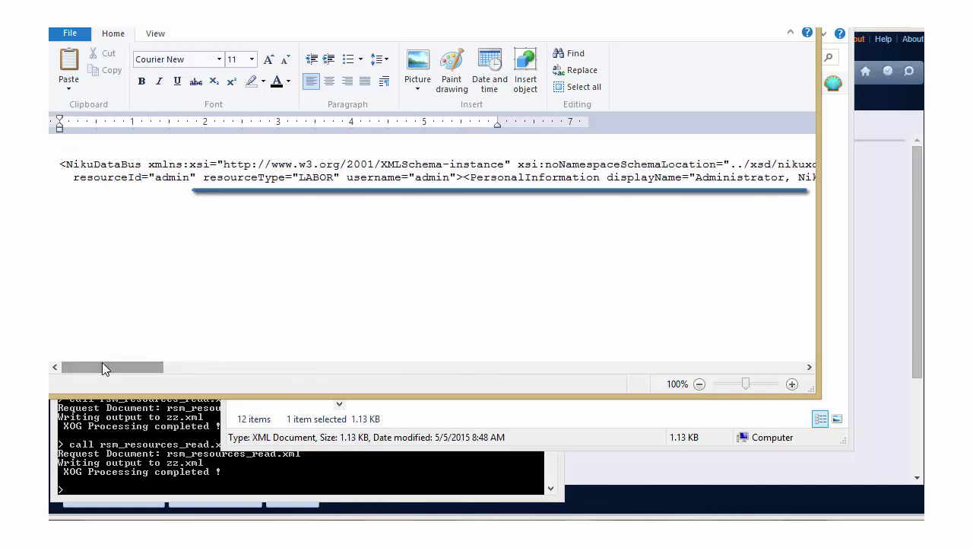